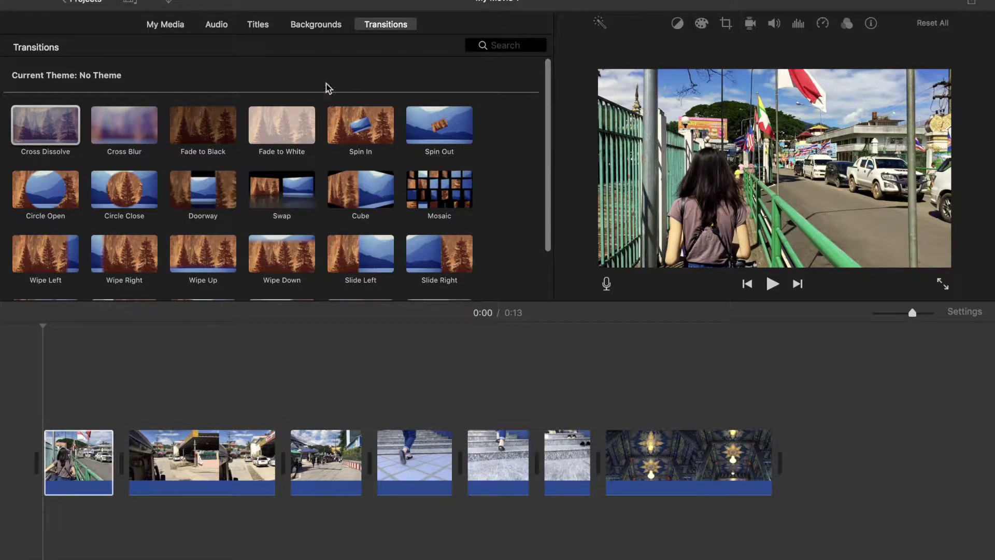
# Add a Cross Dissolve transition between the shoes-on-stairs clip and the final temple clip.
pyautogui.click(381, 25)
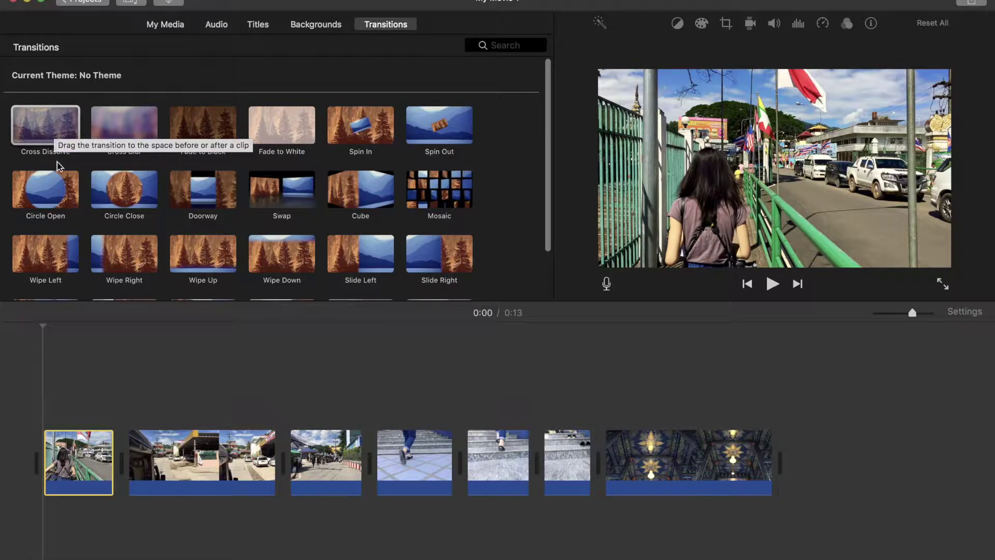
pyautogui.scroll(-1, 57, 162)
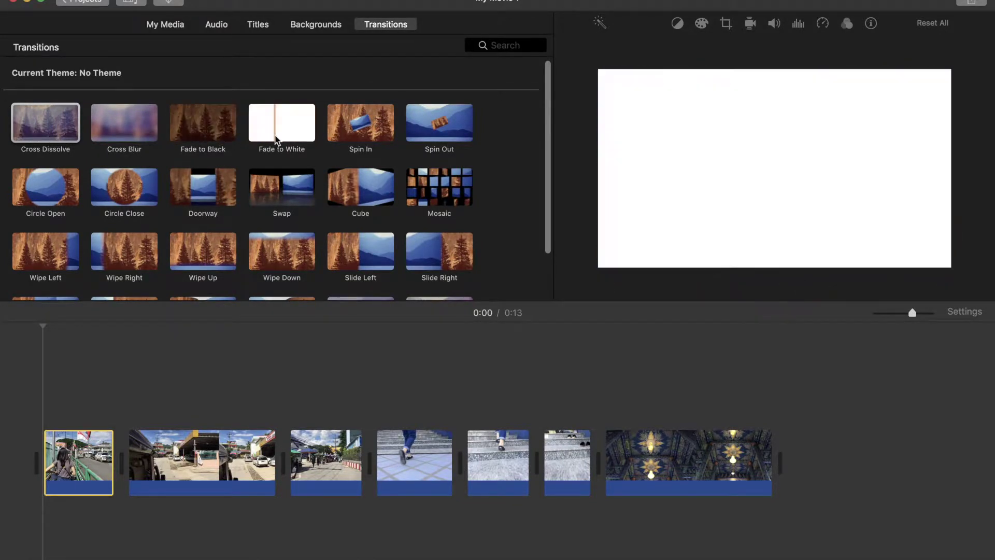
pyautogui.scroll(-3, 332, 274)
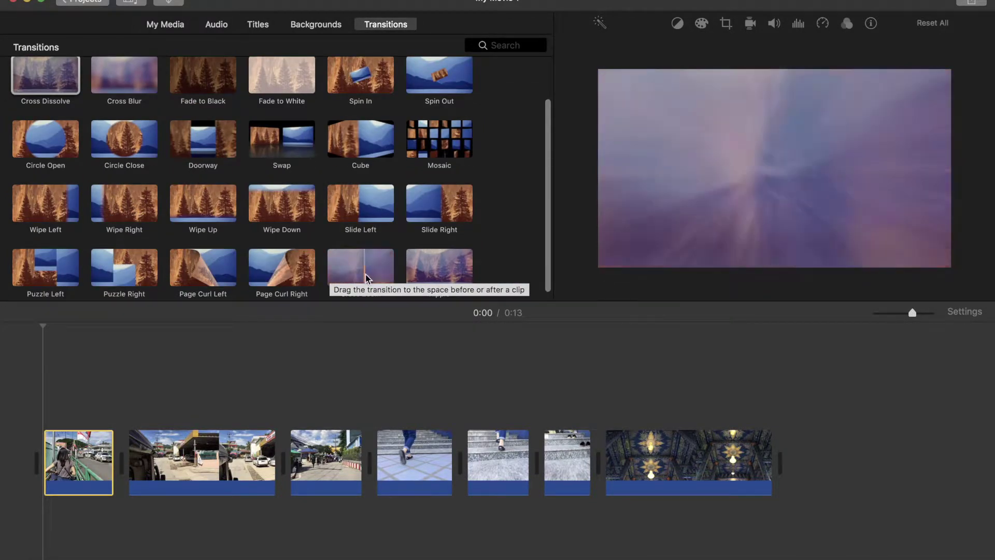
pyautogui.scroll(3, 391, 248)
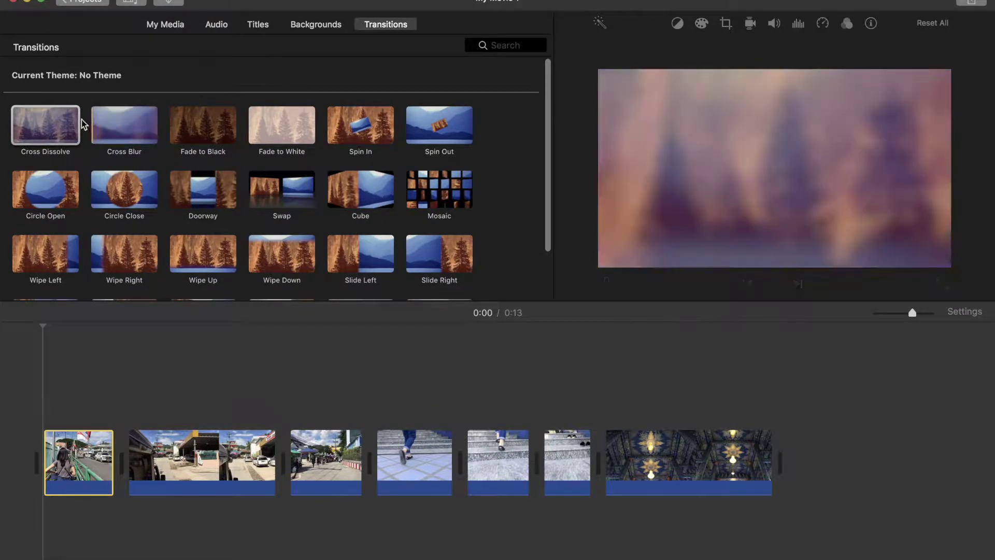
pyautogui.click(58, 124)
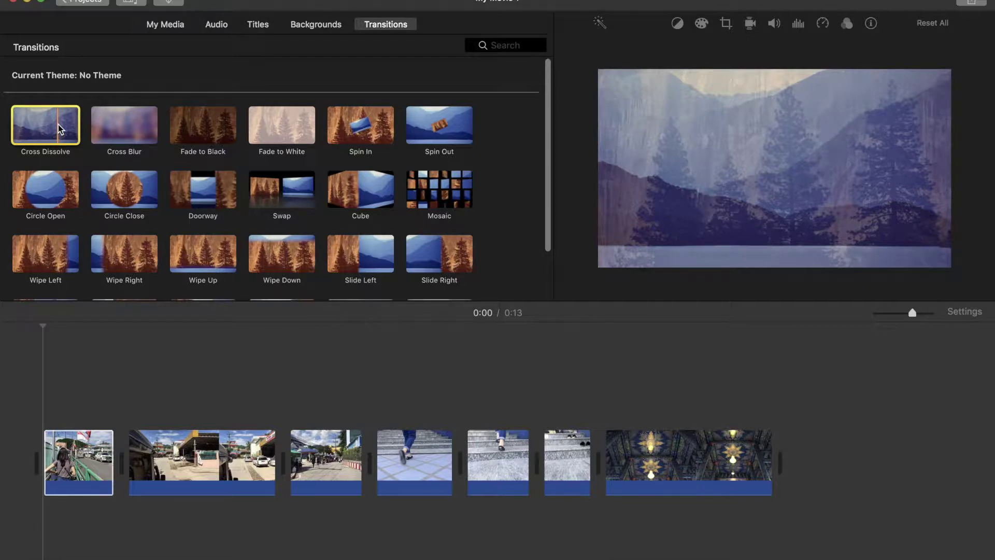
pyautogui.moveTo(40, 127); pyautogui.dragTo(600, 458)
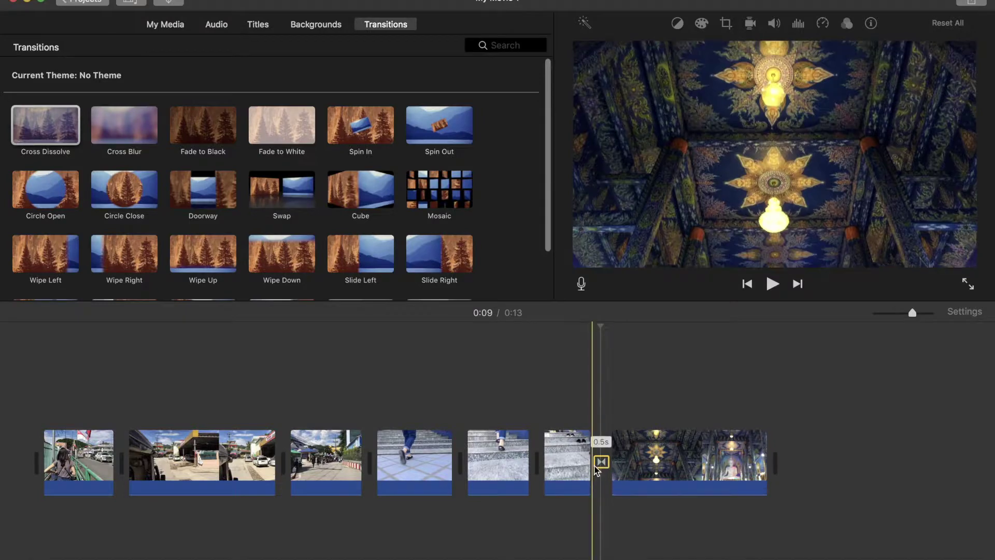
# Play the movie from the shoes-on-stairs clip through the transition into the temple clip, and stop playback.
pyautogui.click(557, 462)
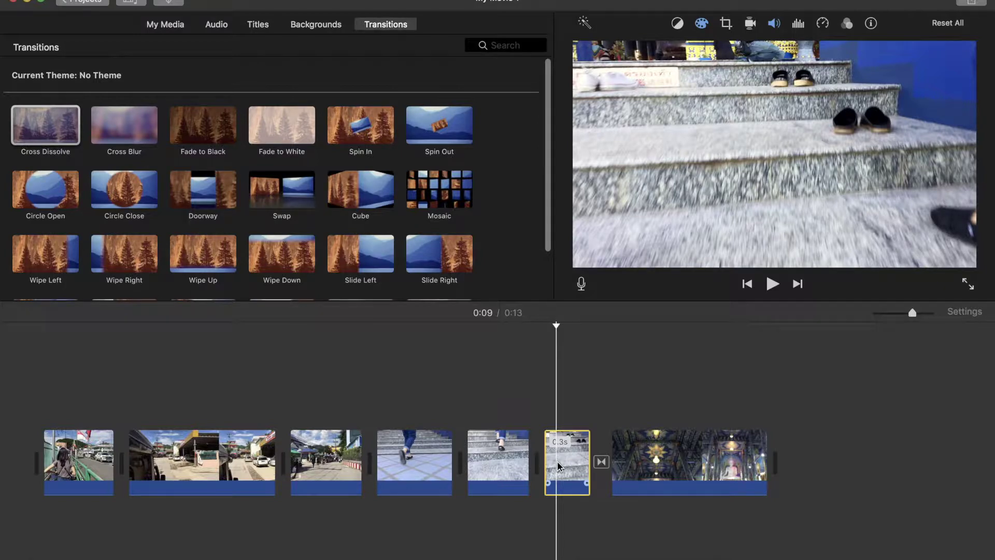
pyautogui.press('space')
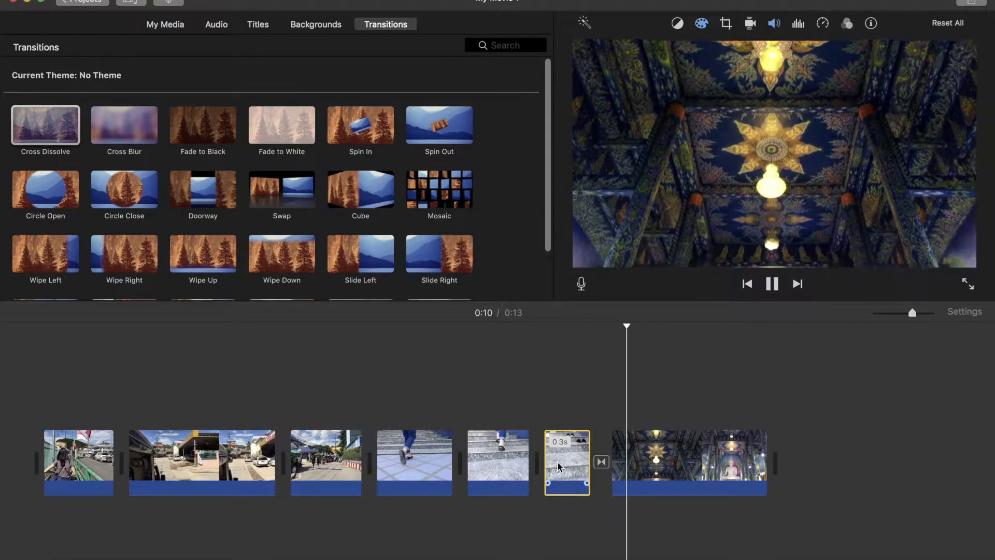
pyautogui.press('space')
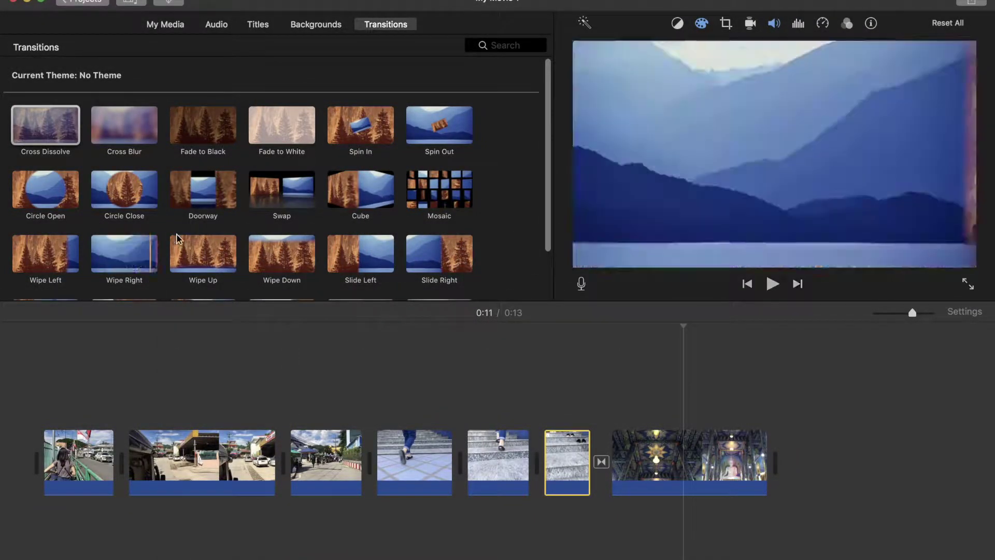
pyautogui.scroll(-1, 276, 224)
pyautogui.scroll(-3, 275, 222)
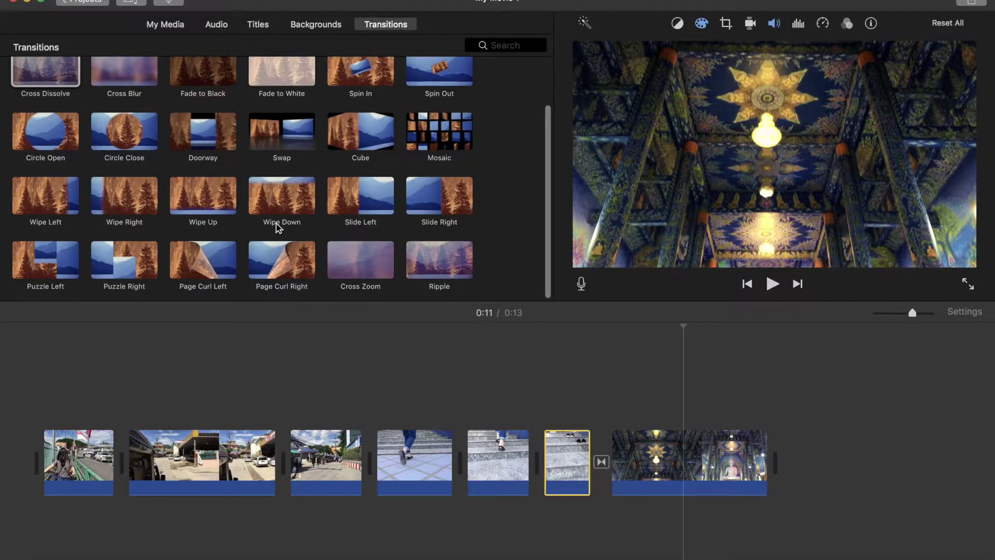
pyautogui.scroll(4, 278, 227)
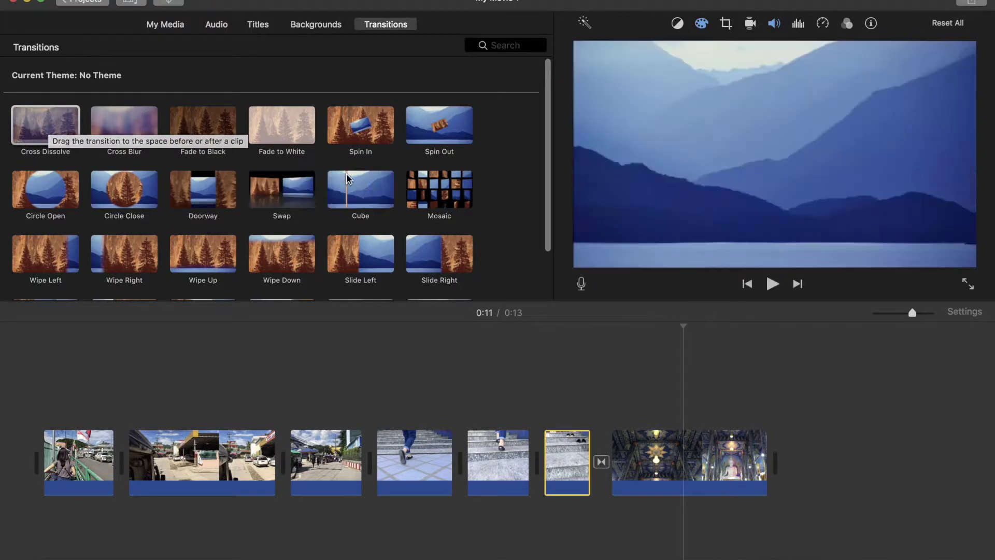
pyautogui.scroll(-3, 347, 176)
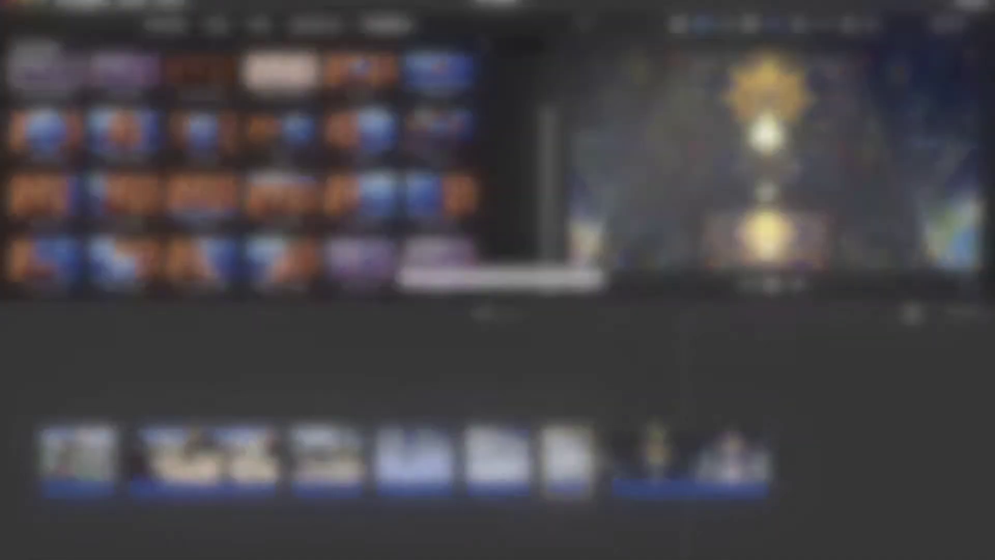
# Add a Cross Dissolve at the end of the final temple clip and select that transition.
pyautogui.click(601, 462)
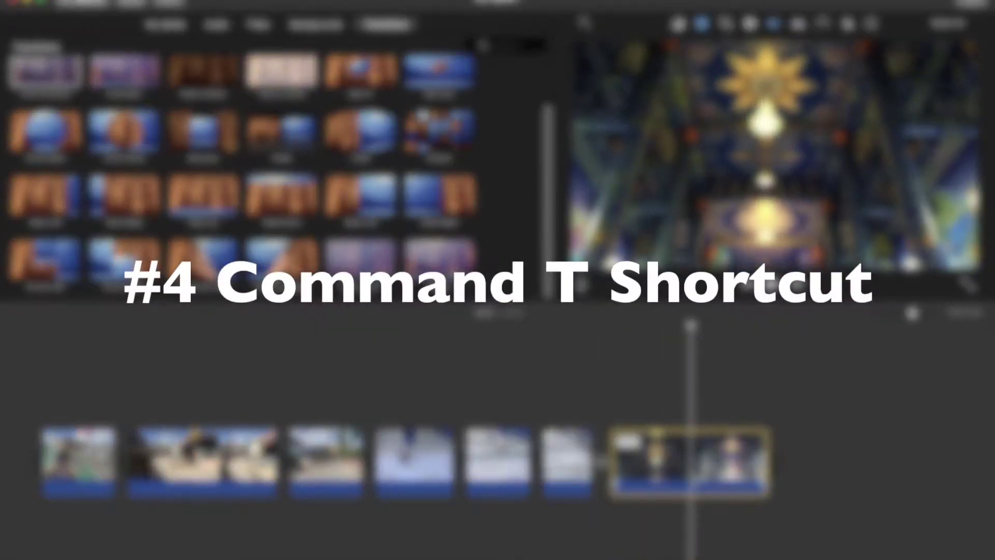
pyautogui.press('super+t')
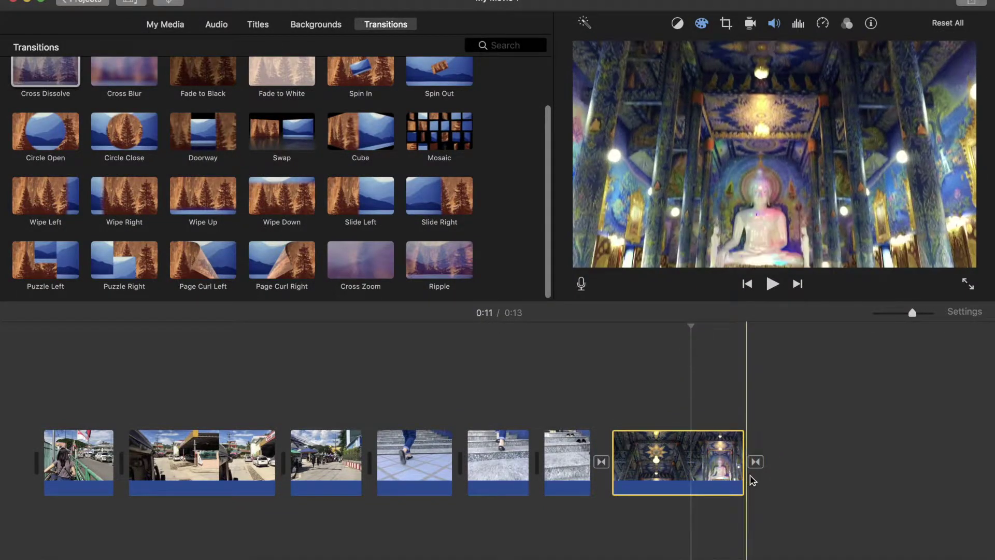
pyautogui.click(756, 462)
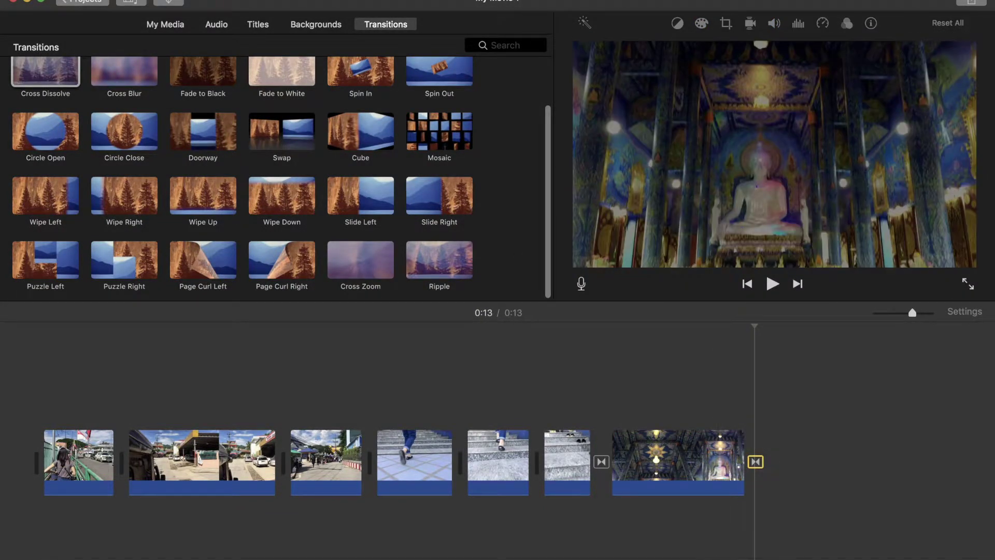
# Add Cross Dissolve transitions to both ends of the fourth clip, the one walking towards the stairs.
pyautogui.click(120, 0)
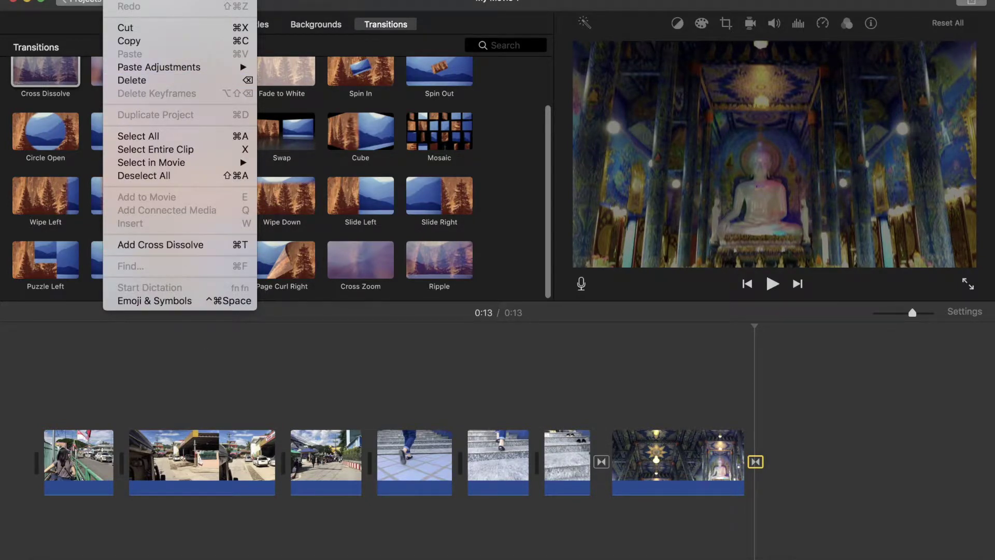
pyautogui.click(422, 446)
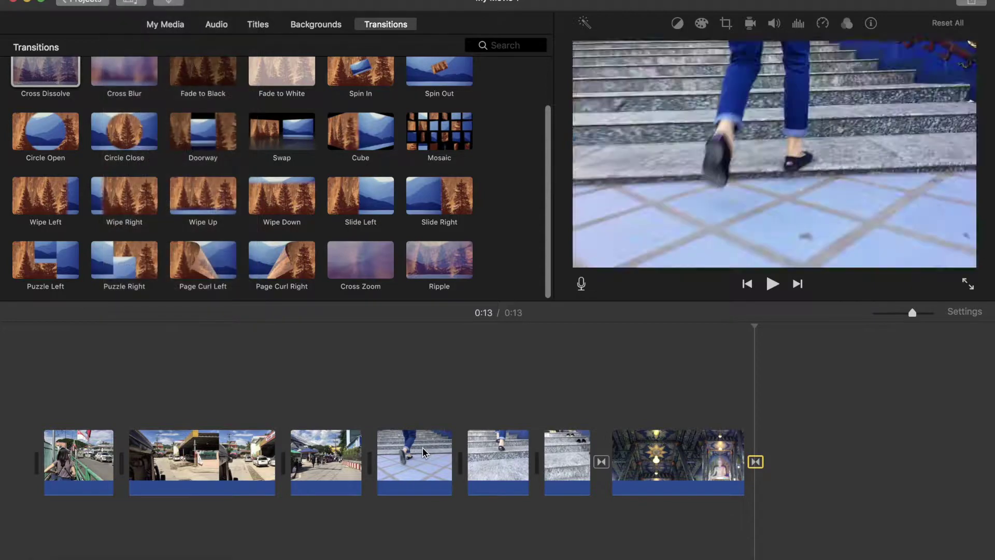
pyautogui.click(415, 455)
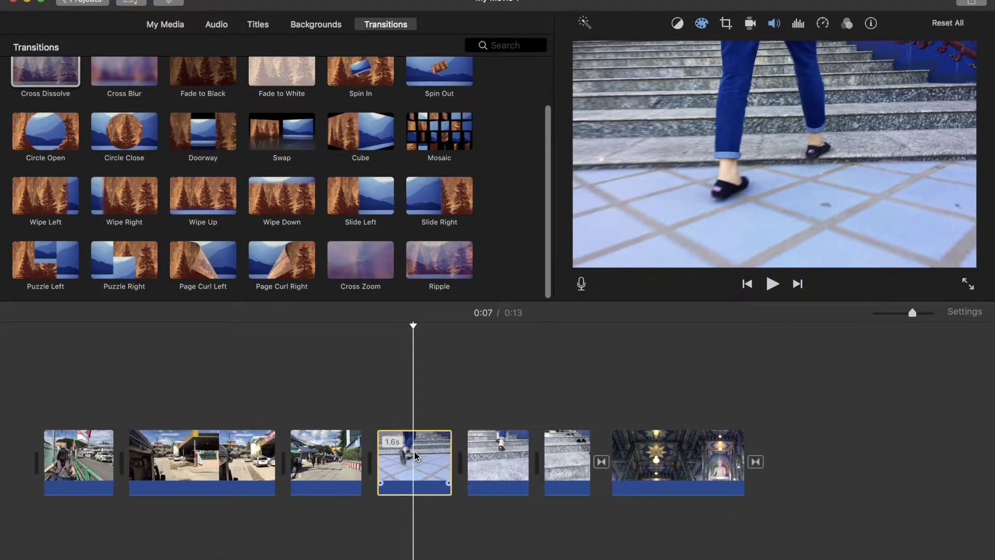
pyautogui.press('super+t')
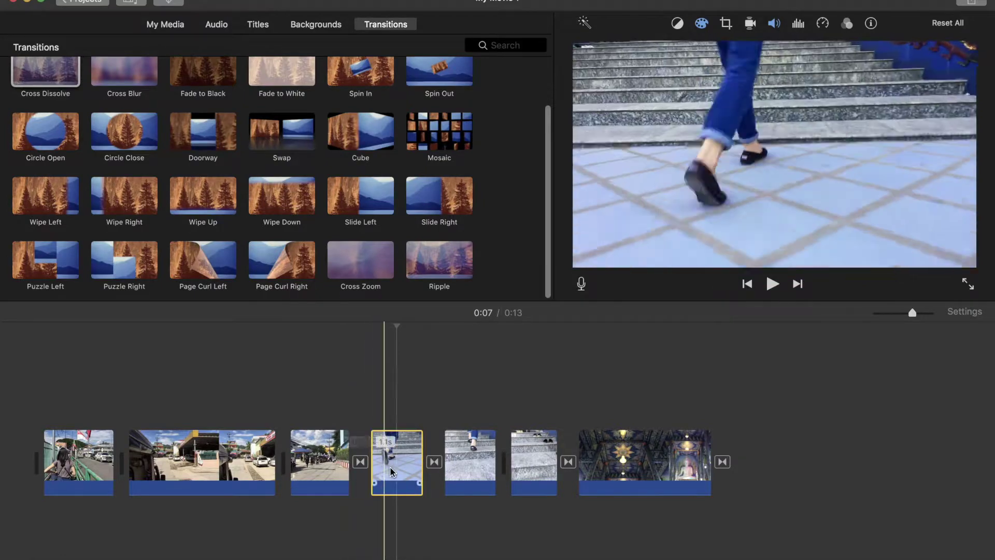
# Delete the two transitions on either side of the fourth clip.
pyautogui.click(435, 462)
pyautogui.press('Delete')
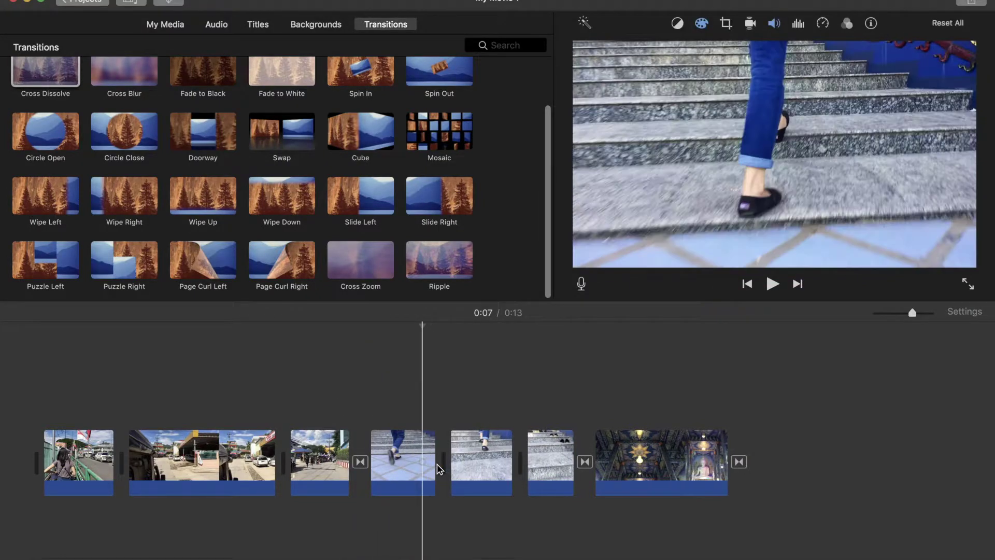
pyautogui.click(360, 461)
pyautogui.press('Delete')
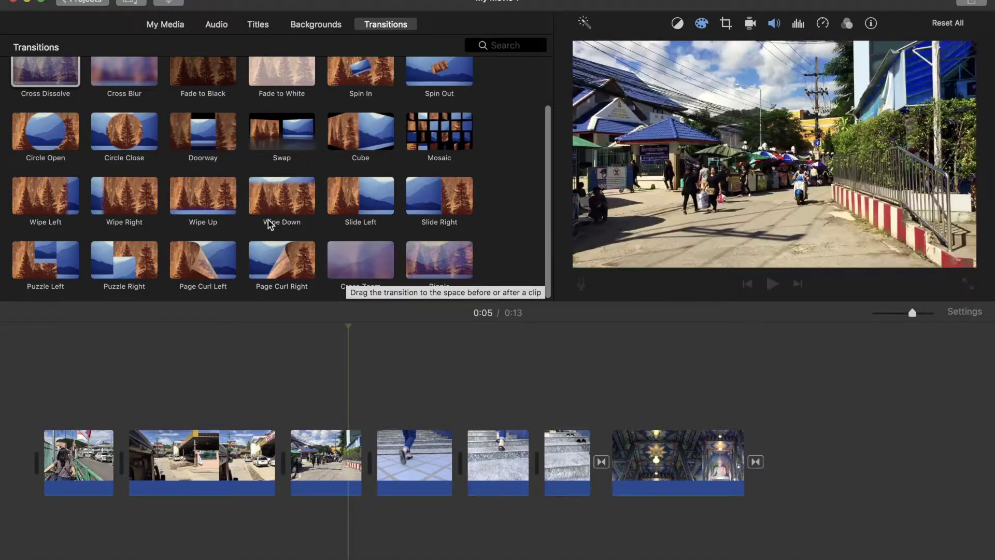
pyautogui.scroll(2, 251, 212)
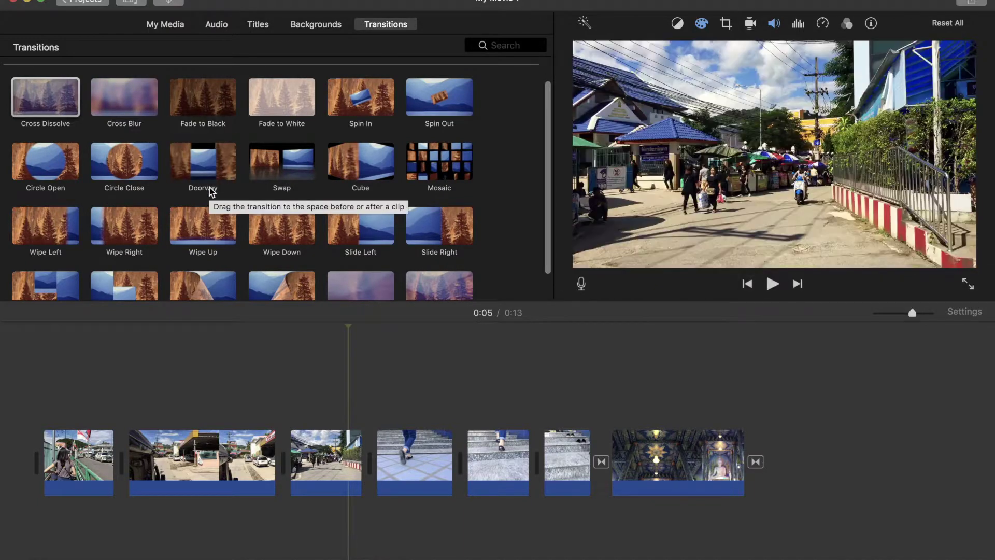
pyautogui.scroll(-1, 210, 187)
pyautogui.scroll(-1, 209, 187)
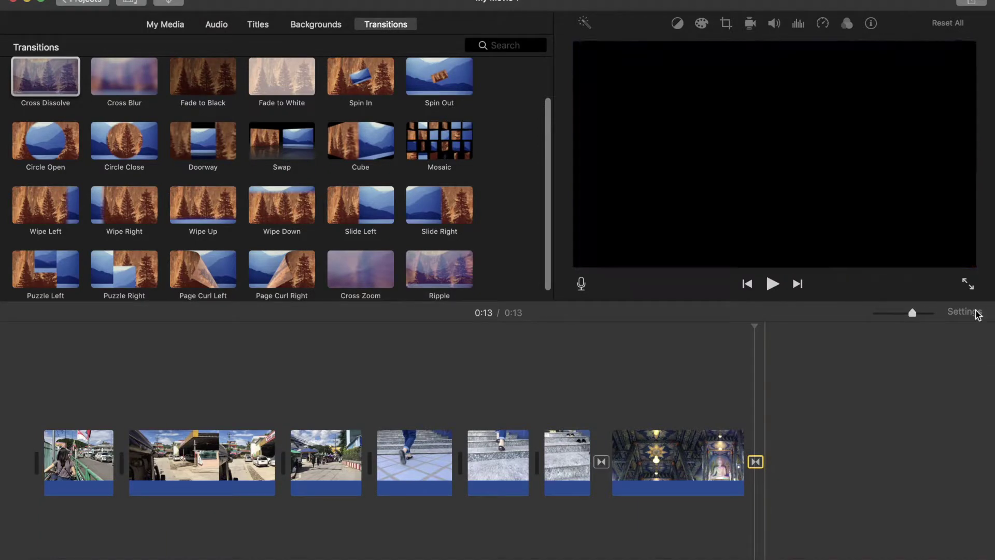
# Preview the final temple clip in full screen and exit the full-screen view.
pyautogui.click(967, 284)
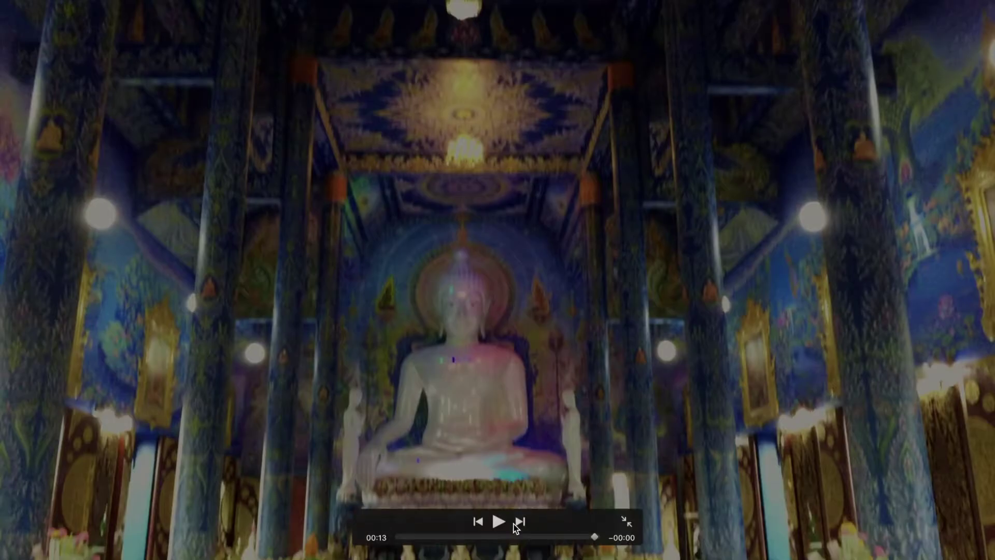
pyautogui.click(515, 524)
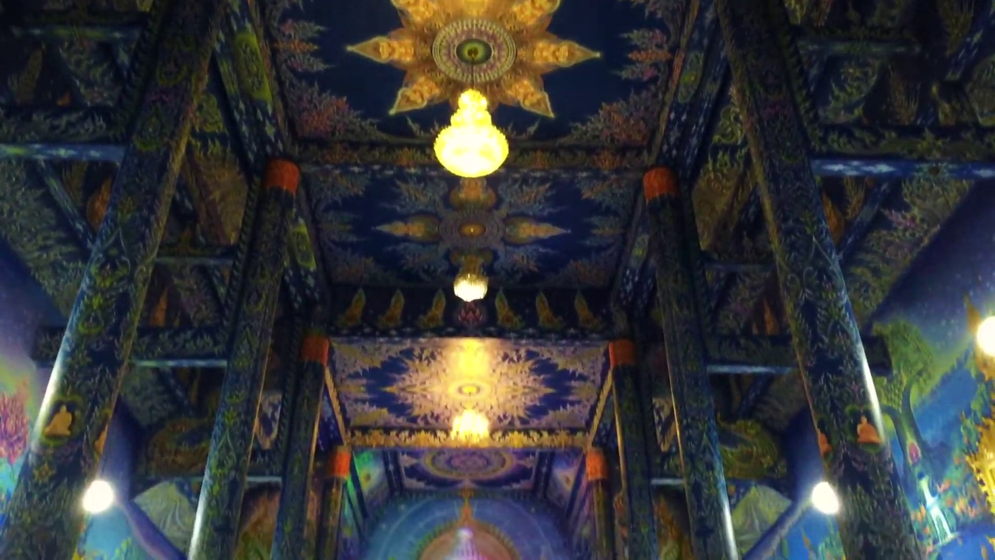
pyautogui.press('Escape')
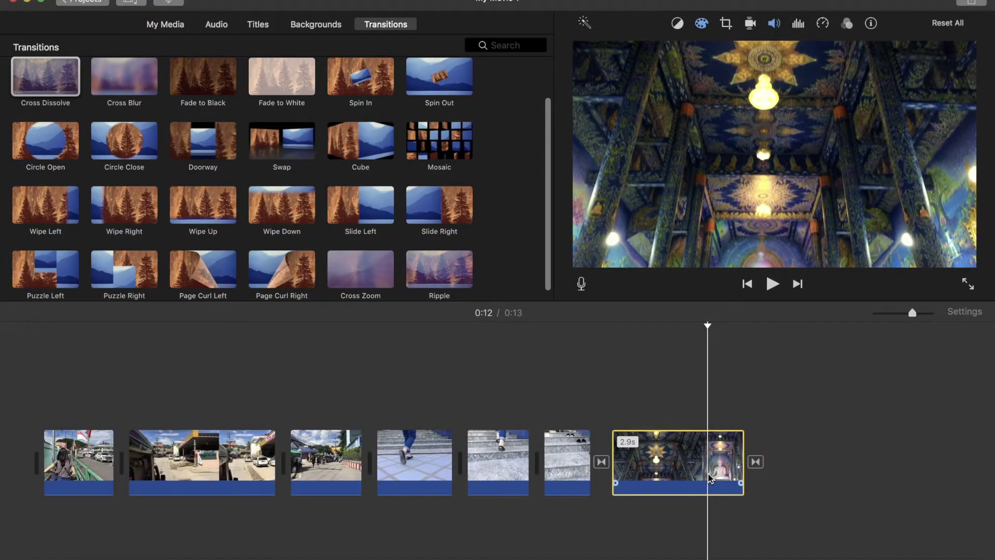